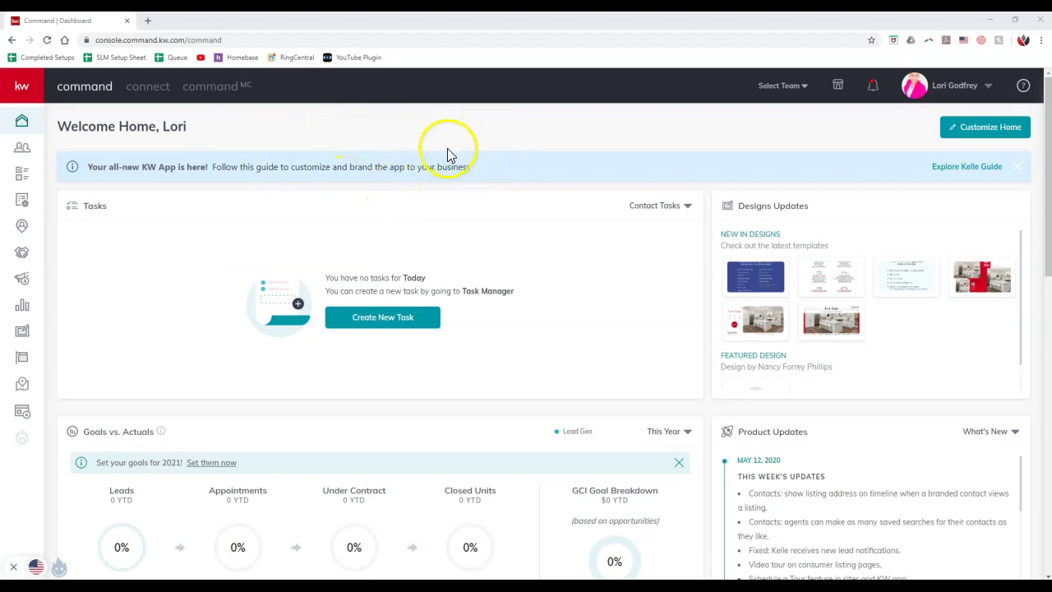
Dismiss the 'Your all-new KW App is here!' banner on the Command dashboard
{"action": "left_click", "coordinate": [1017, 166]}
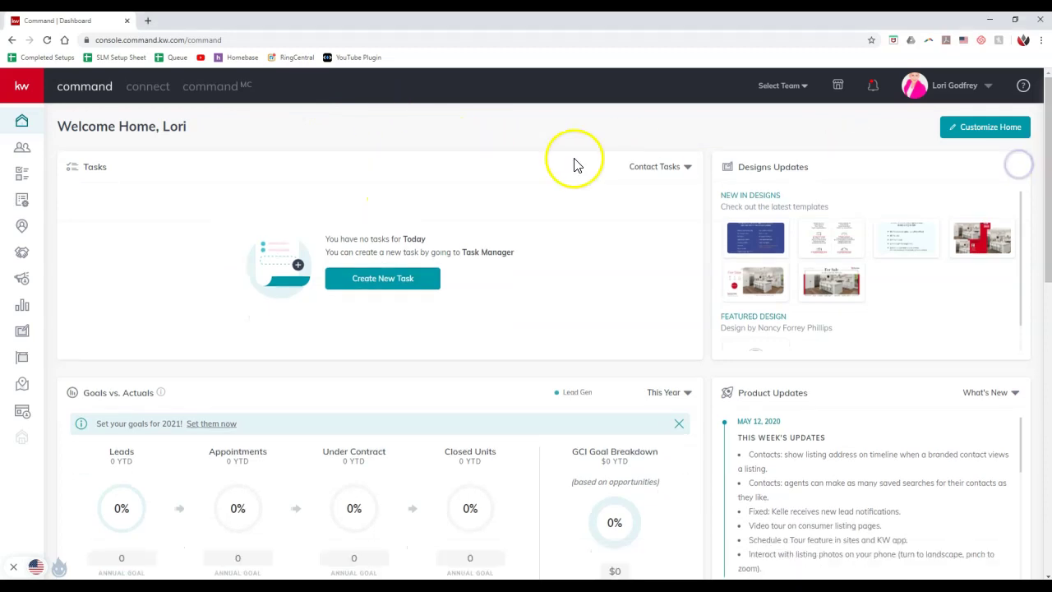
Open Consumer Site & App Settings, go to Featured Listings, and retry the failed load
{"action": "left_click", "coordinate": [27, 420]}
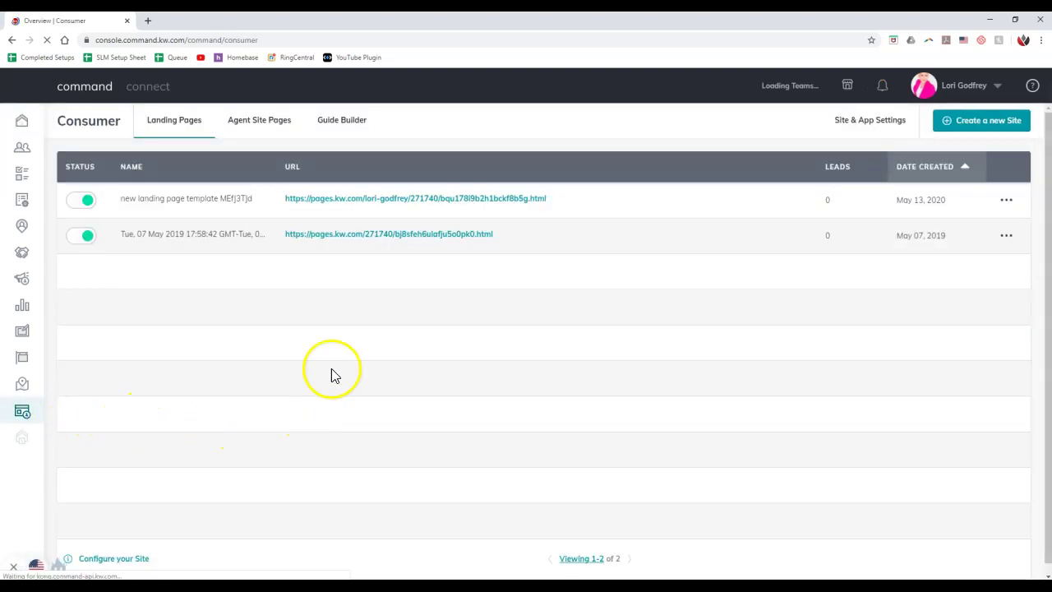
{"action": "left_click", "coordinate": [869, 124]}
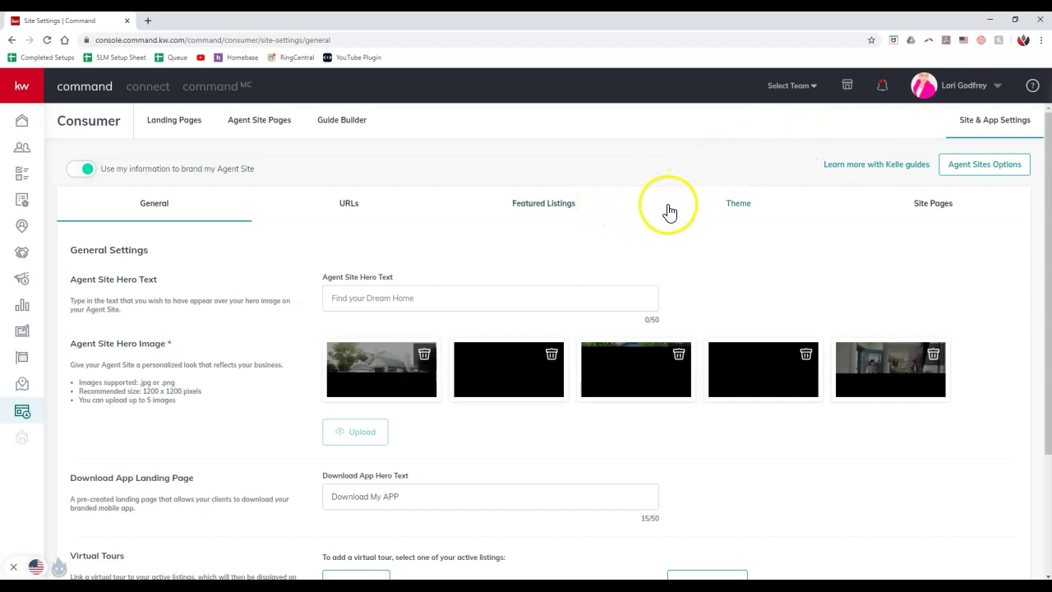
{"action": "left_click_drag", "start_coordinate": [595, 206], "coordinate": [507, 204]}
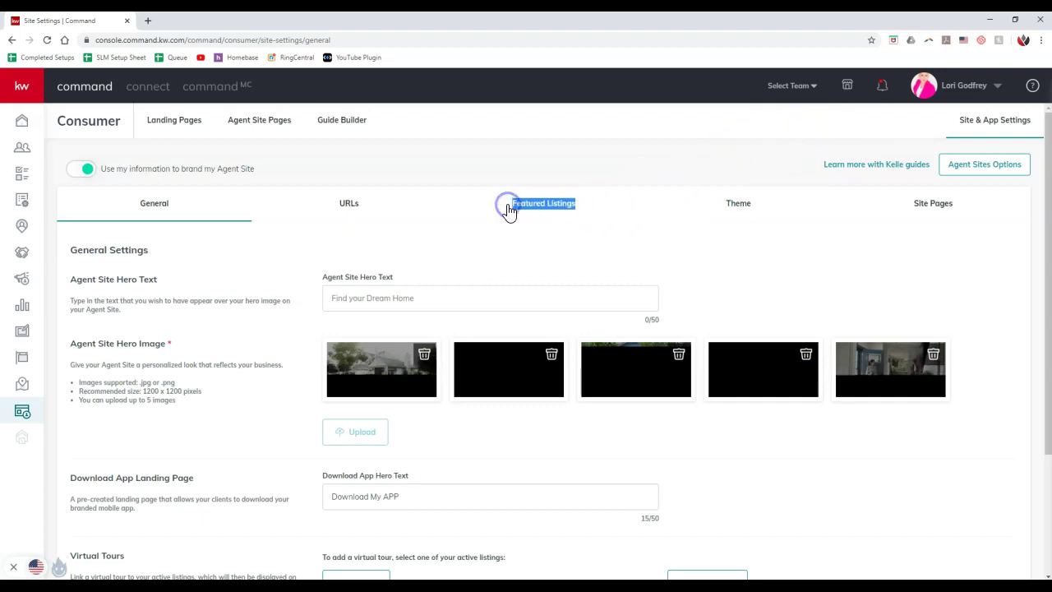
{"action": "left_click", "coordinate": [547, 160]}
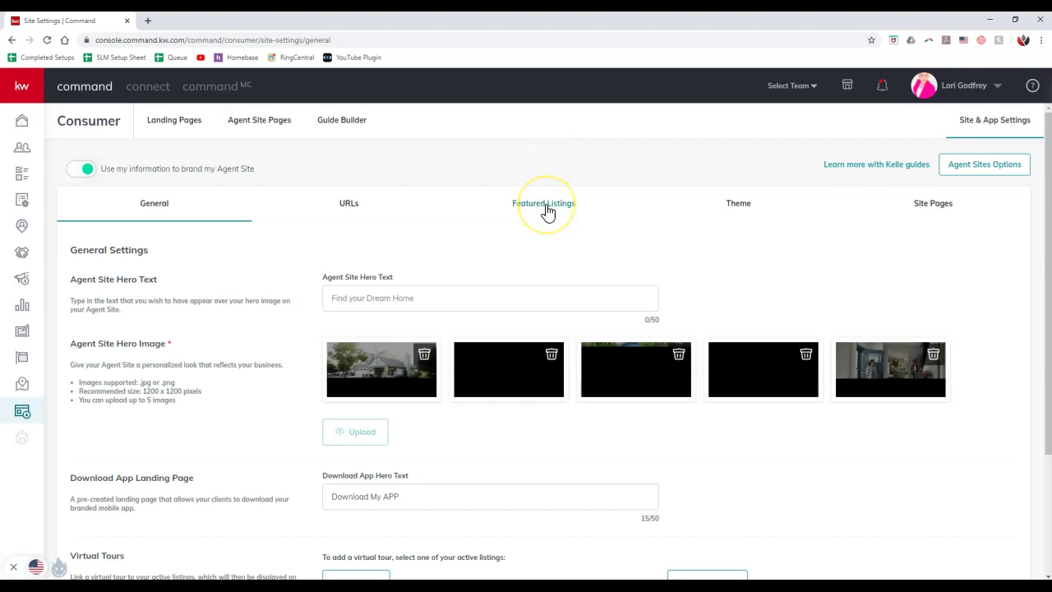
{"action": "left_click", "coordinate": [547, 211]}
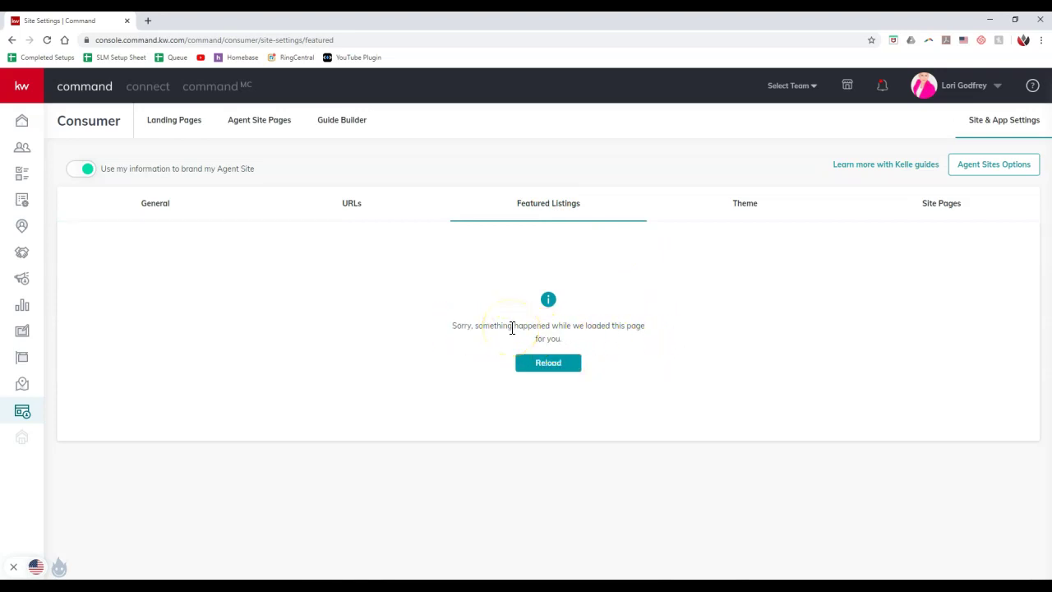
{"action": "left_click", "coordinate": [539, 366]}
Start the Kelle Guides Consumer Settings walkthrough and advance to step 2, Consumer Settings
{"action": "left_click", "coordinate": [867, 167]}
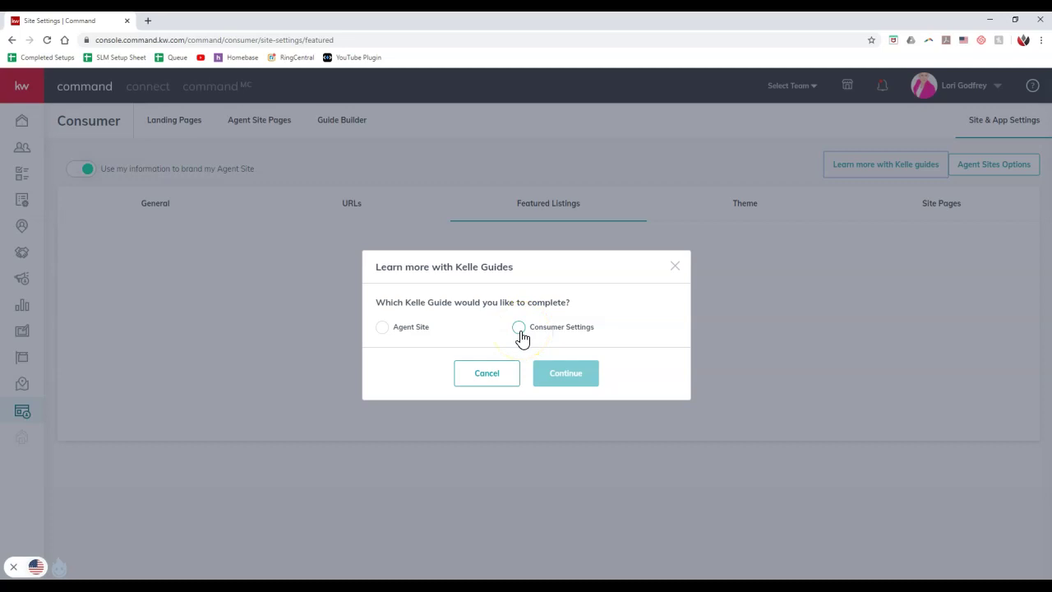
{"action": "left_click", "coordinate": [519, 329]}
{"action": "left_click", "coordinate": [559, 381]}
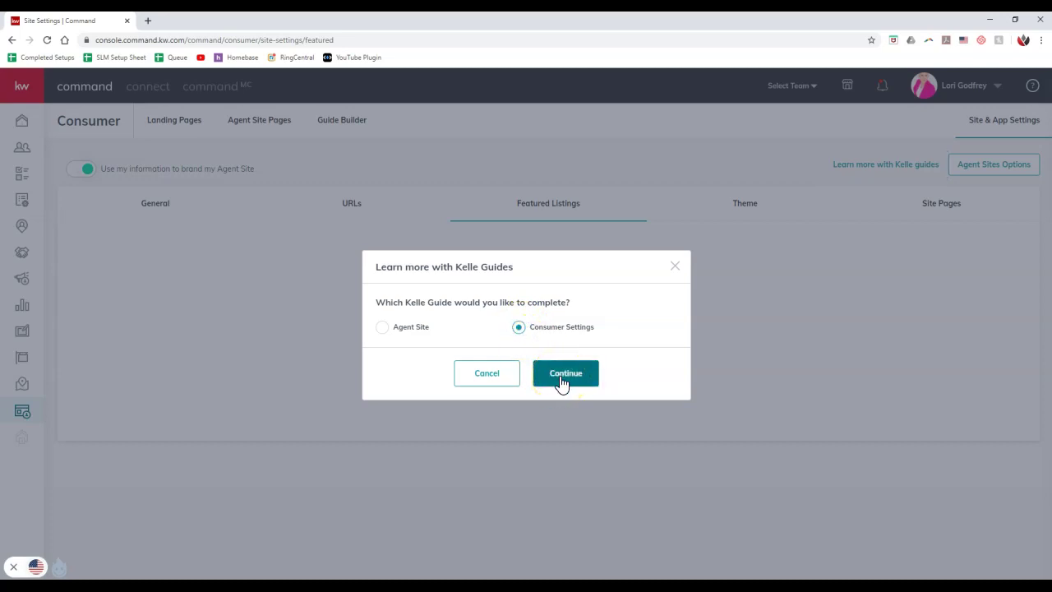
{"action": "left_click", "coordinate": [561, 379]}
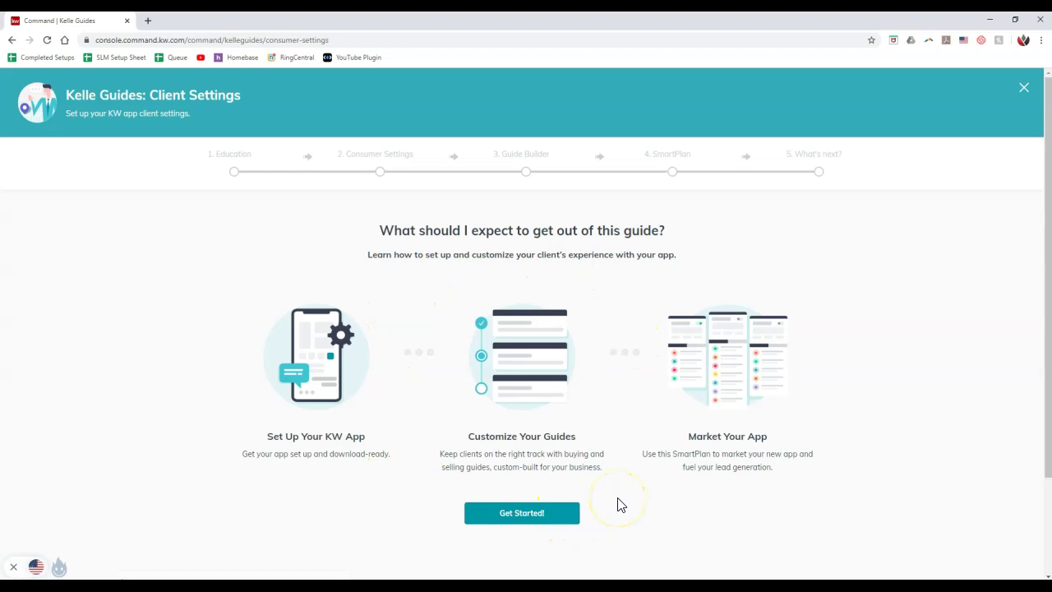
{"action": "left_click", "coordinate": [547, 520]}
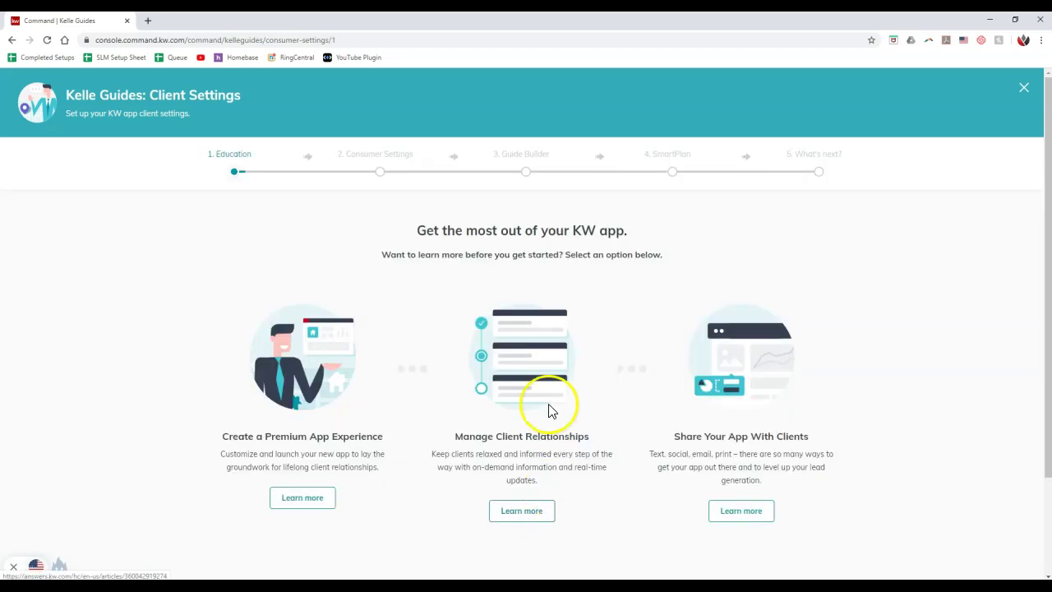
{"action": "scroll", "coordinate": [551, 396], "scroll_direction": "down", "scroll_amount": 2}
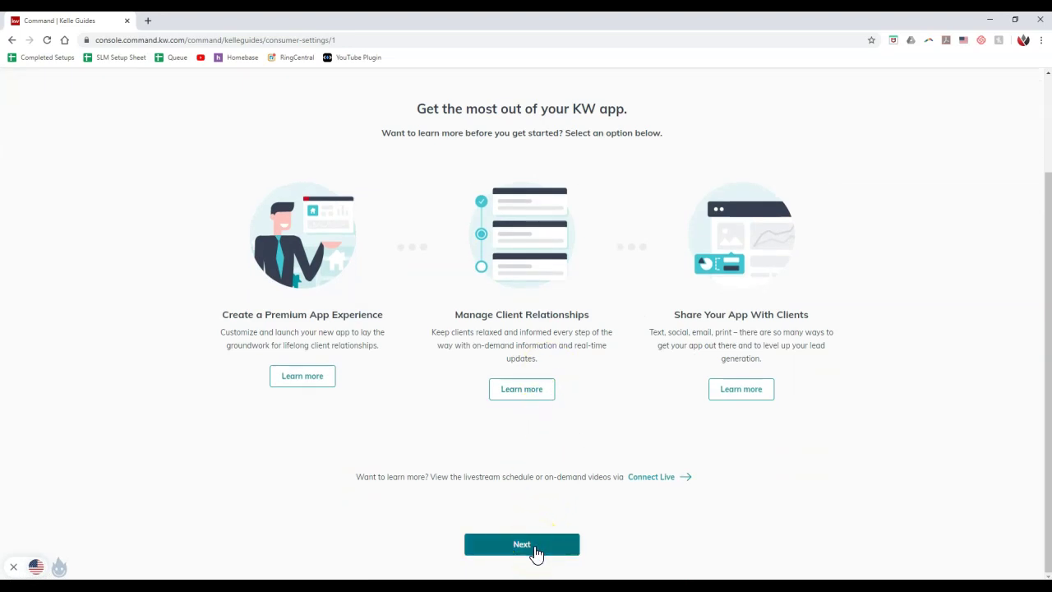
{"action": "left_click", "coordinate": [536, 552]}
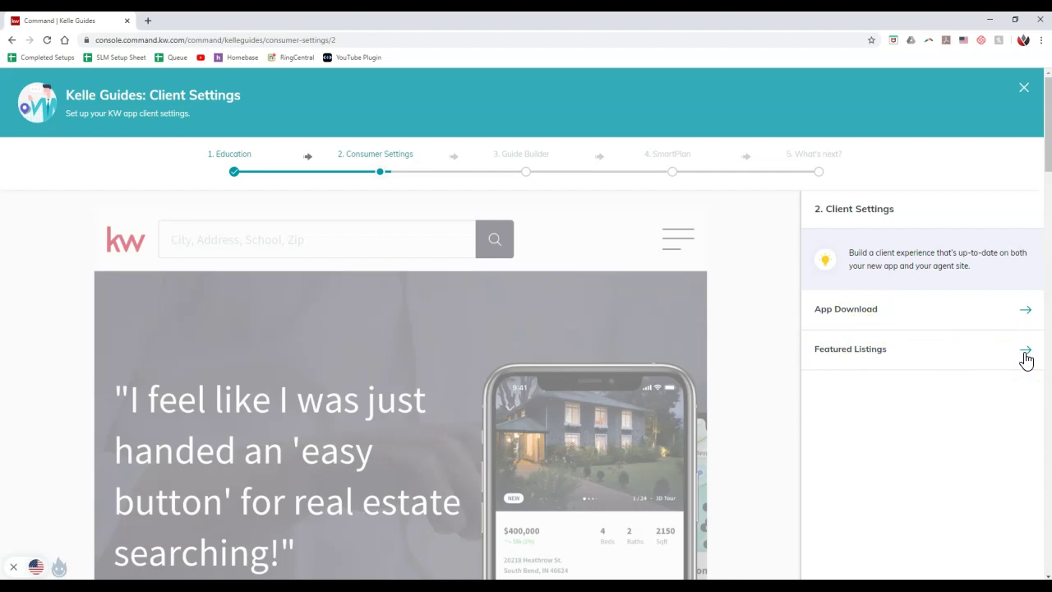
Switch on Show Featured Listings and set its section title to 'Featured Listings'
{"action": "left_click", "coordinate": [1025, 355]}
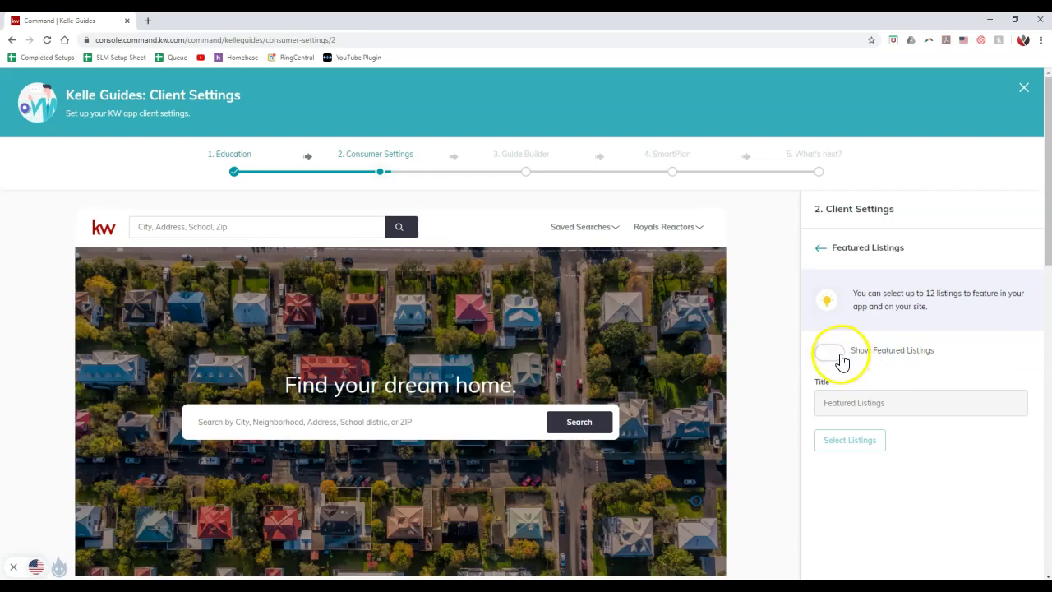
{"action": "left_click", "coordinate": [842, 360]}
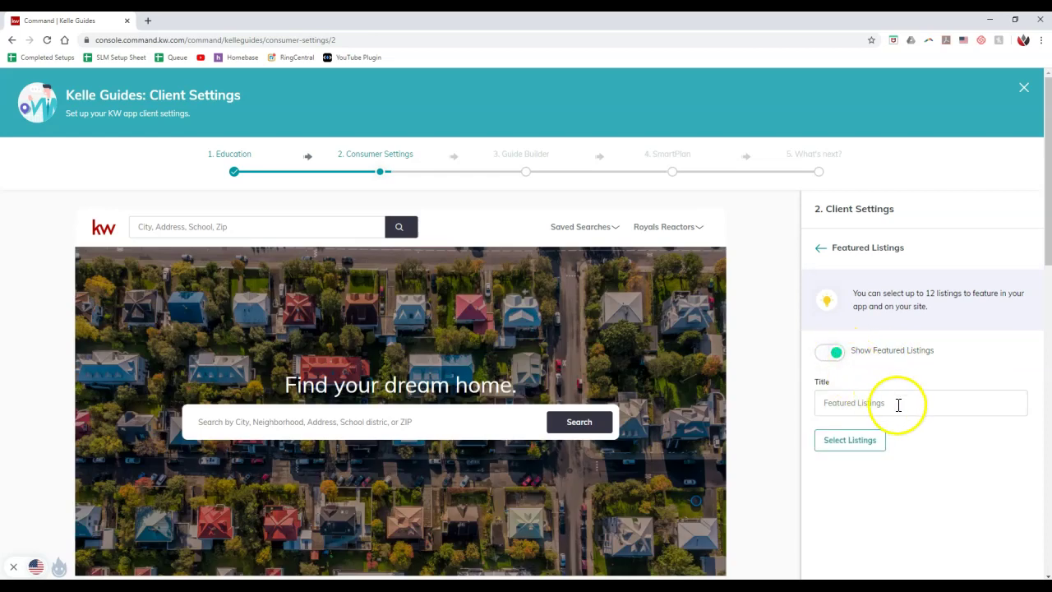
{"action": "left_click", "coordinate": [836, 355]}
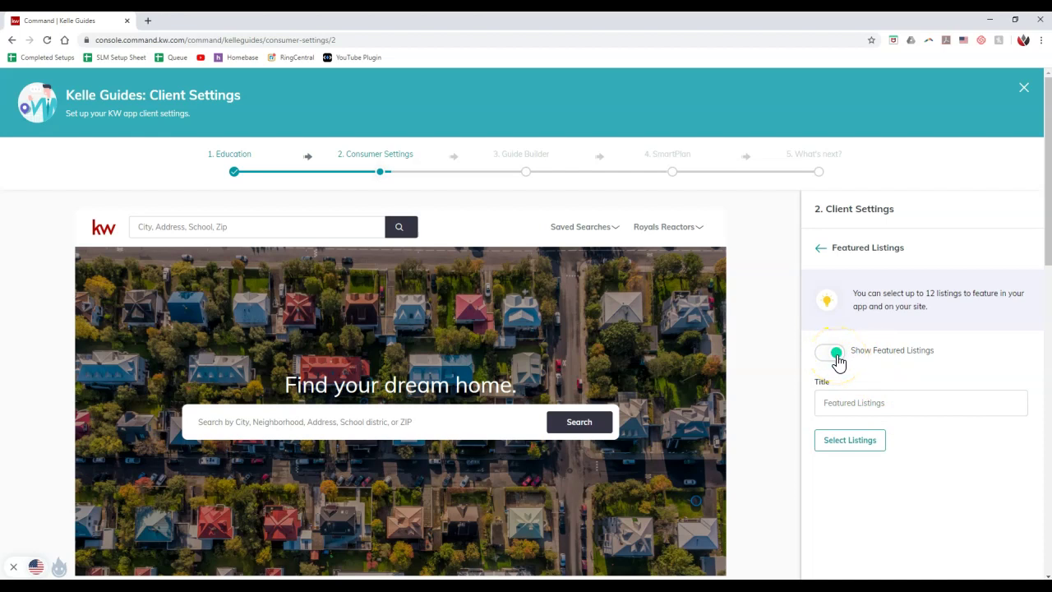
{"action": "left_click", "coordinate": [868, 406]}
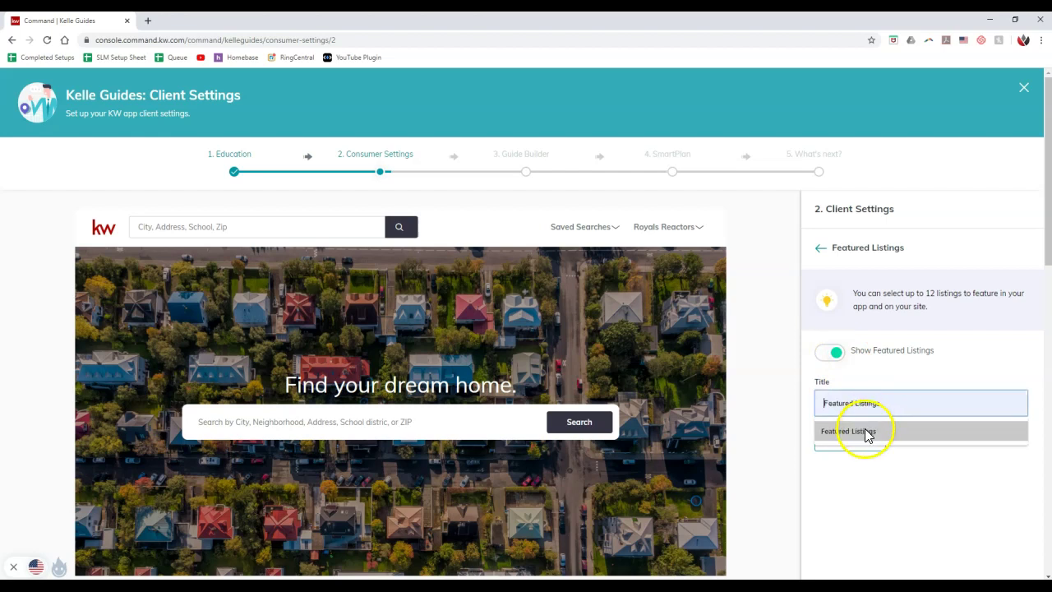
{"action": "left_click", "coordinate": [865, 433]}
{"action": "left_click", "coordinate": [875, 404]}
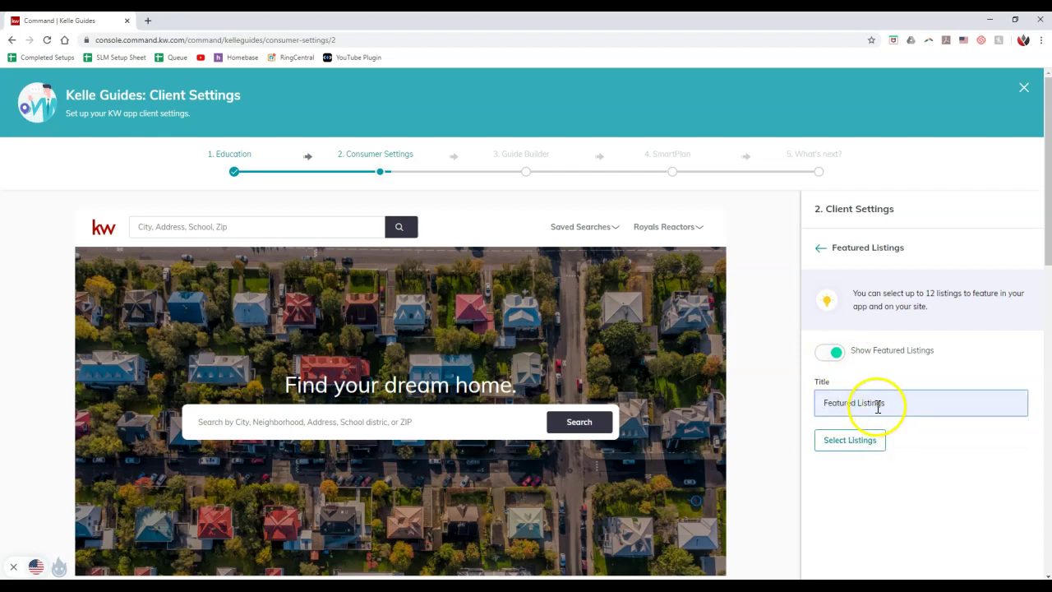
{"action": "left_click", "coordinate": [882, 385]}
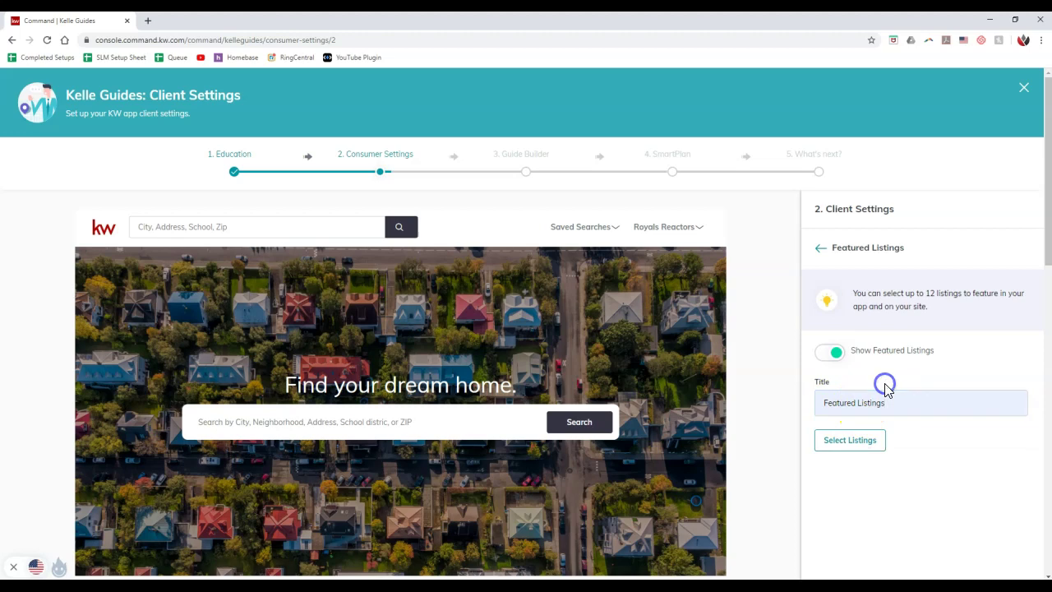
{"action": "scroll", "coordinate": [885, 392], "scroll_direction": "down", "scroll_amount": 1}
{"action": "left_click", "coordinate": [867, 391]}
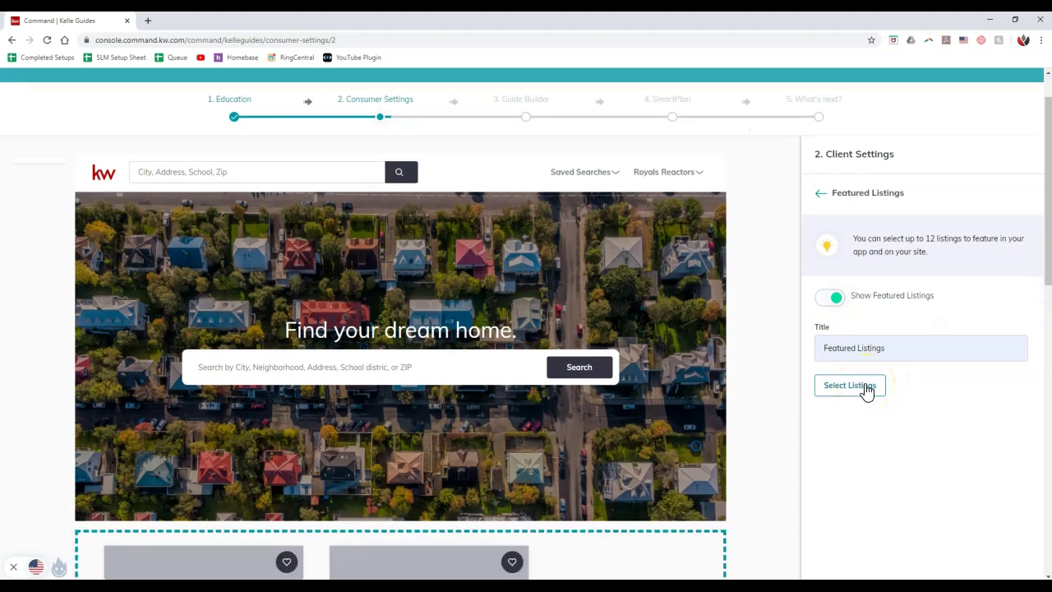
{"action": "scroll", "coordinate": [803, 366], "scroll_direction": "down", "scroll_amount": 3}
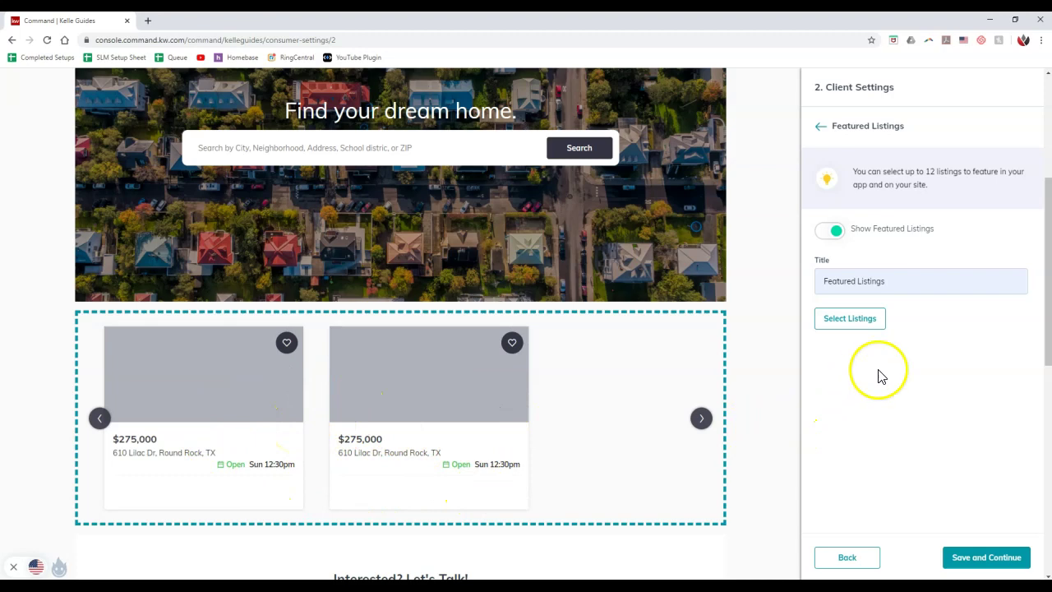
Close the listing search without choosing any, then Save and Continue to Guide Builder
{"action": "left_click", "coordinate": [874, 323]}
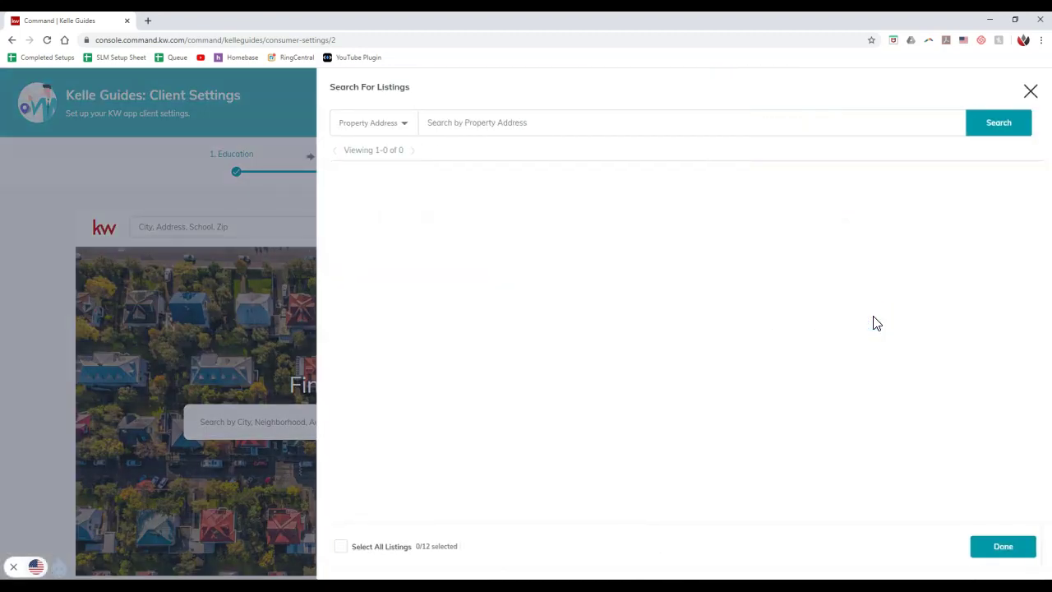
{"action": "left_click", "coordinate": [404, 125]}
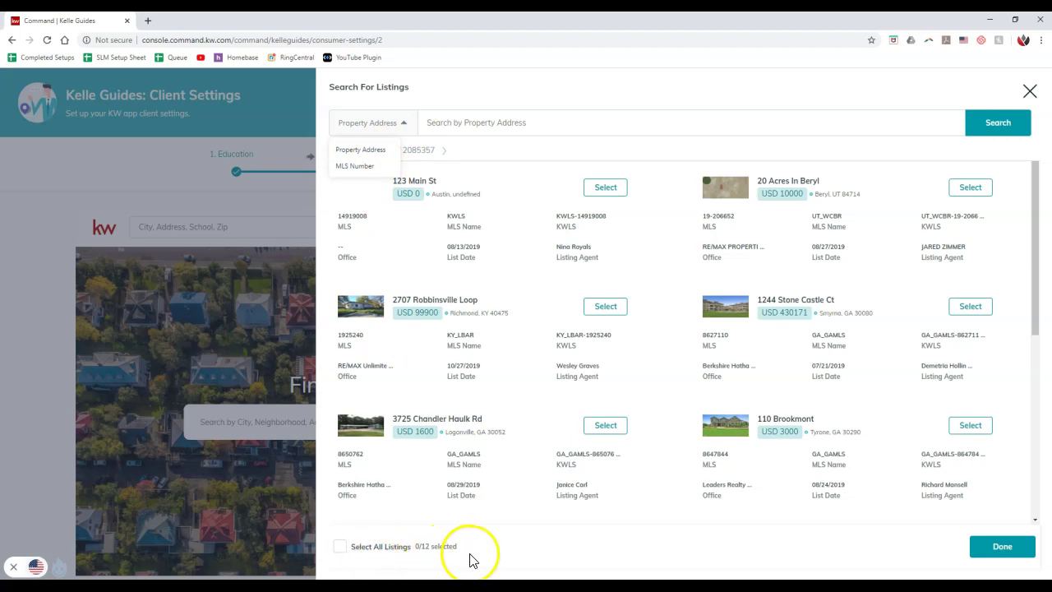
{"action": "left_click", "coordinate": [1026, 96]}
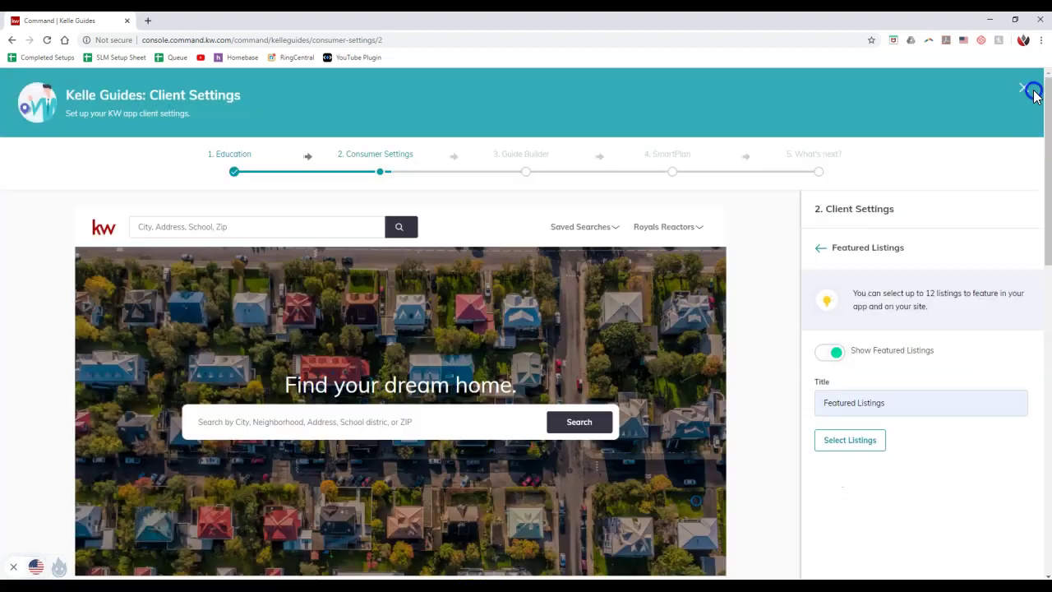
{"action": "scroll", "coordinate": [918, 391], "scroll_direction": "down", "scroll_amount": 1}
{"action": "scroll", "coordinate": [918, 392], "scroll_direction": "down", "scroll_amount": 1}
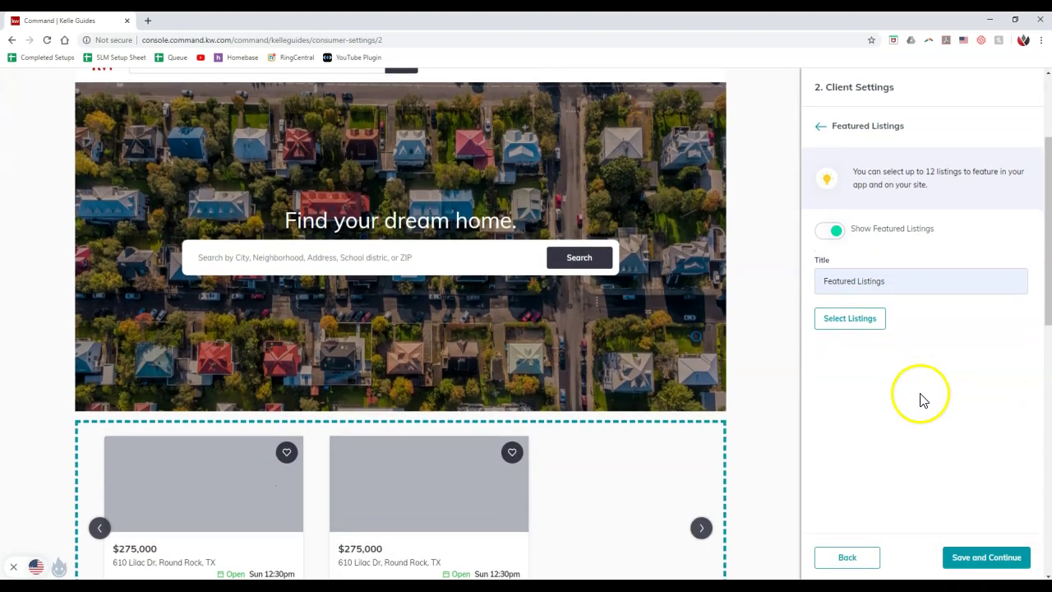
{"action": "left_click", "coordinate": [974, 558]}
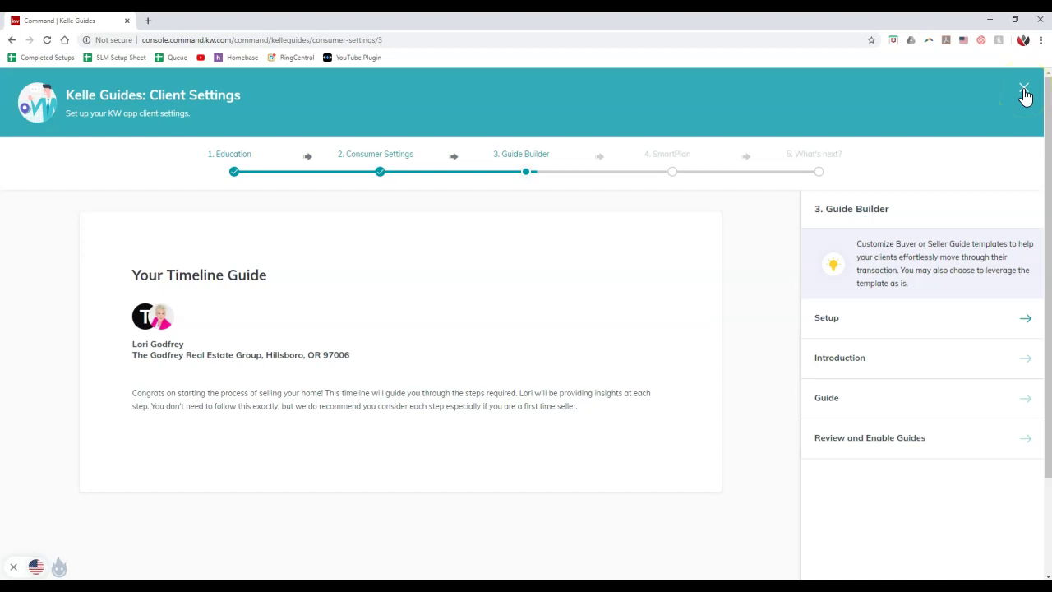
Close the guide and open the Featured Listings tab in Site & App Settings
{"action": "left_click", "coordinate": [1025, 92]}
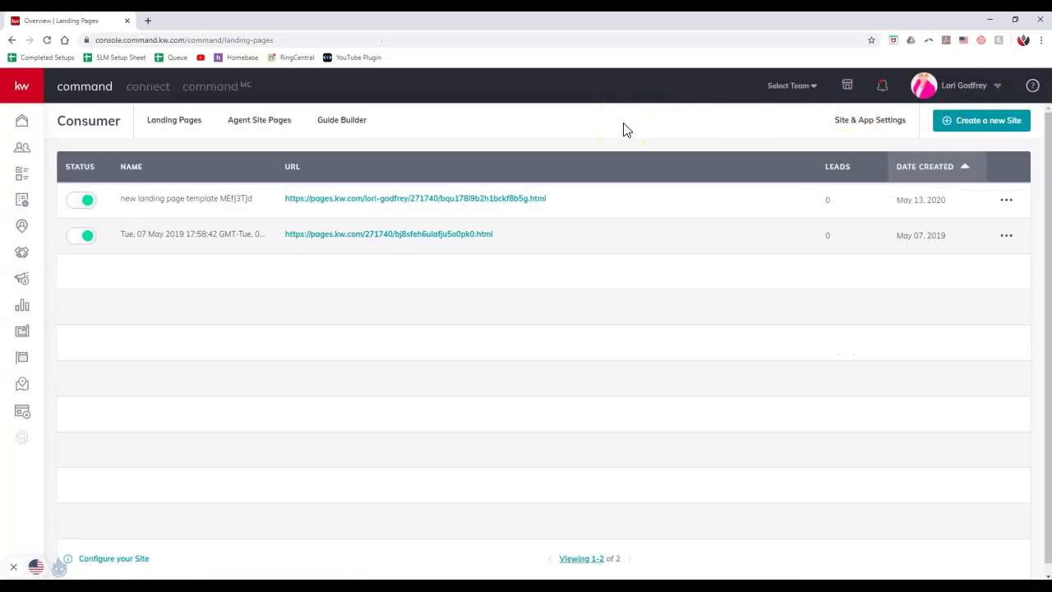
{"action": "left_click", "coordinate": [849, 125]}
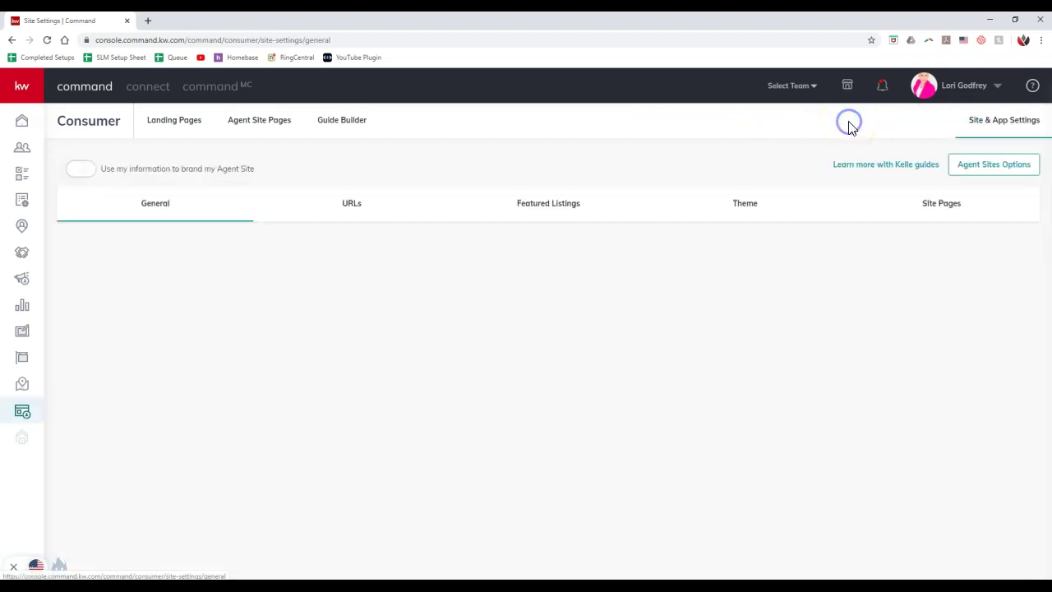
{"action": "left_click", "coordinate": [563, 209]}
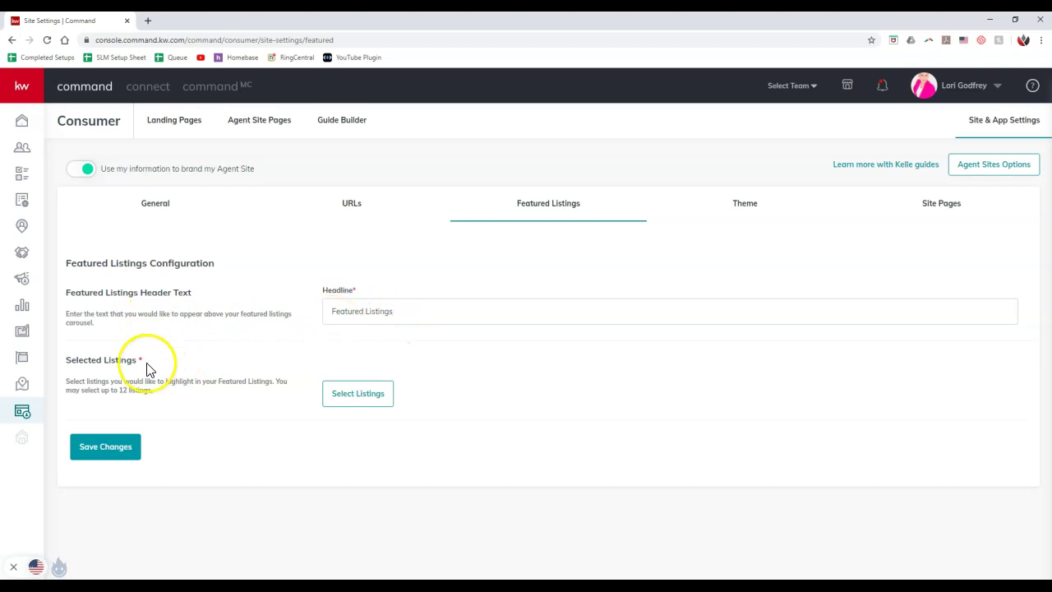
Feature 195 S 15Th St, 220 High St and 1804 Columbia Blvd, and confirm the selection
{"action": "left_click", "coordinate": [361, 400]}
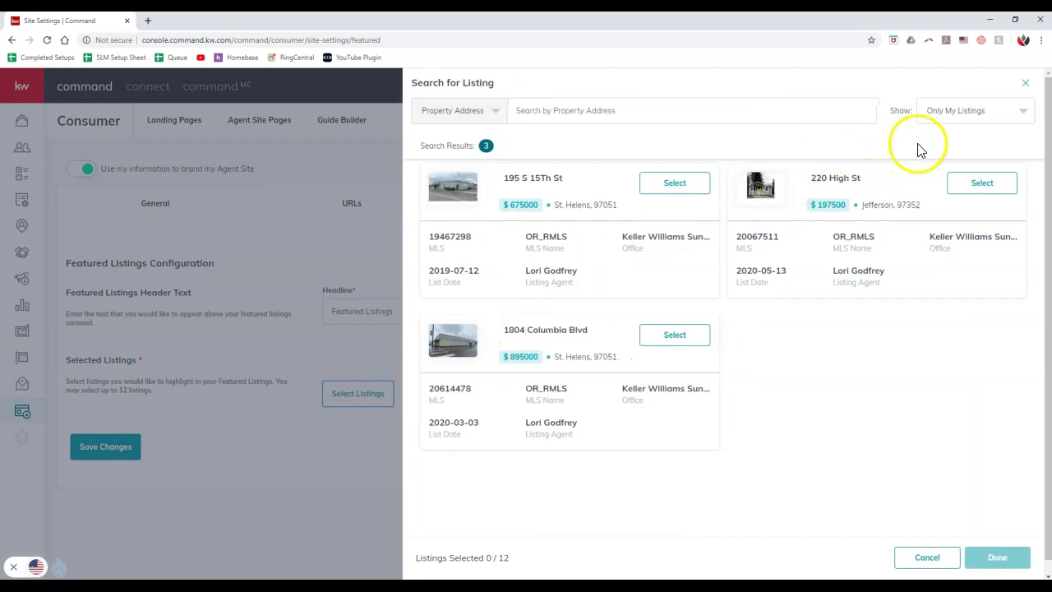
{"action": "left_click", "coordinate": [695, 186]}
{"action": "left_click", "coordinate": [968, 187]}
{"action": "left_click", "coordinate": [697, 345]}
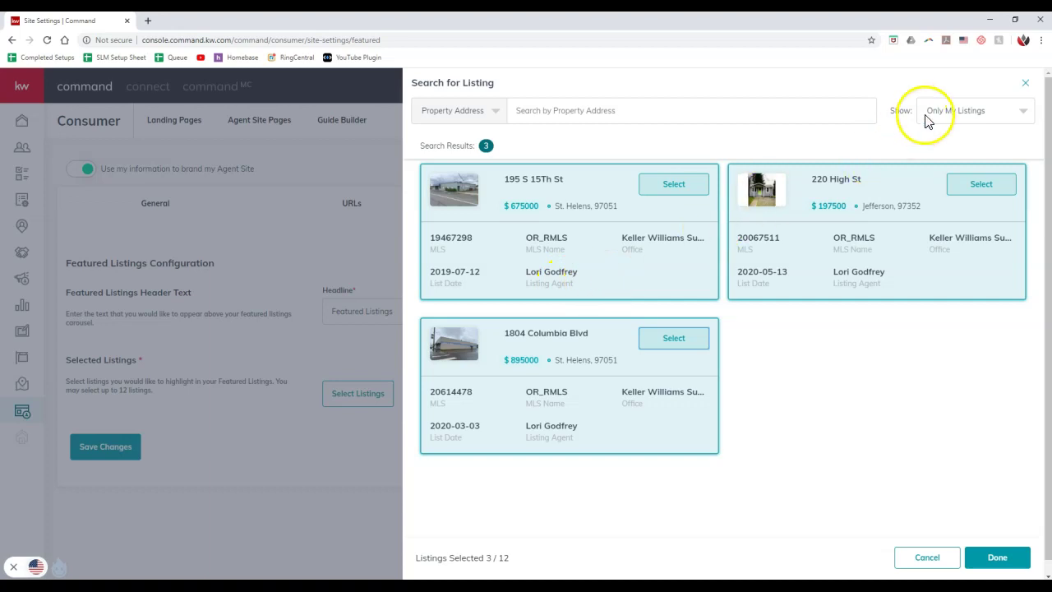
{"action": "left_click", "coordinate": [961, 110]}
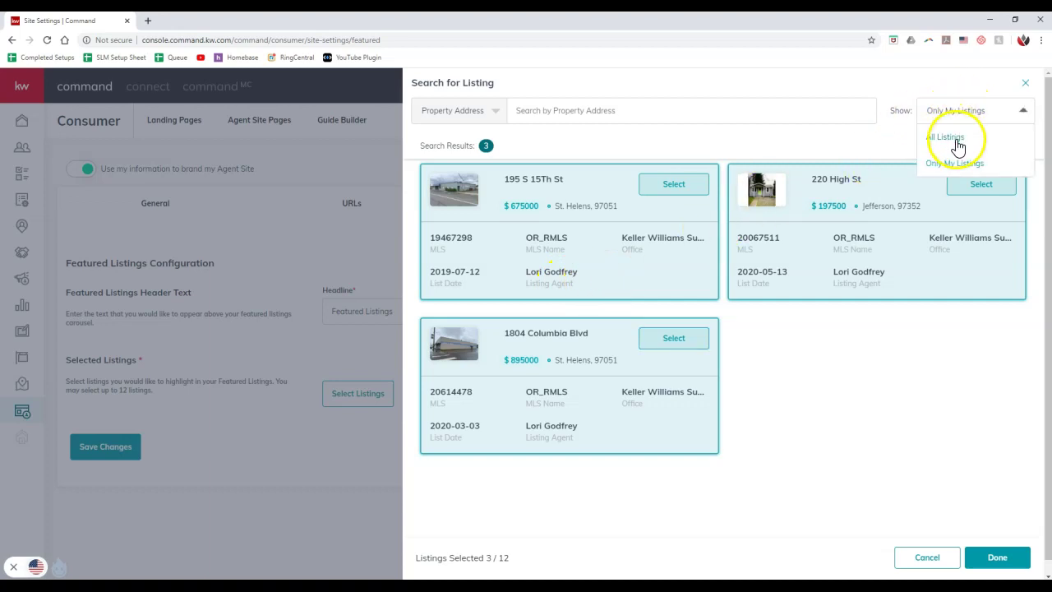
{"action": "left_click", "coordinate": [887, 384]}
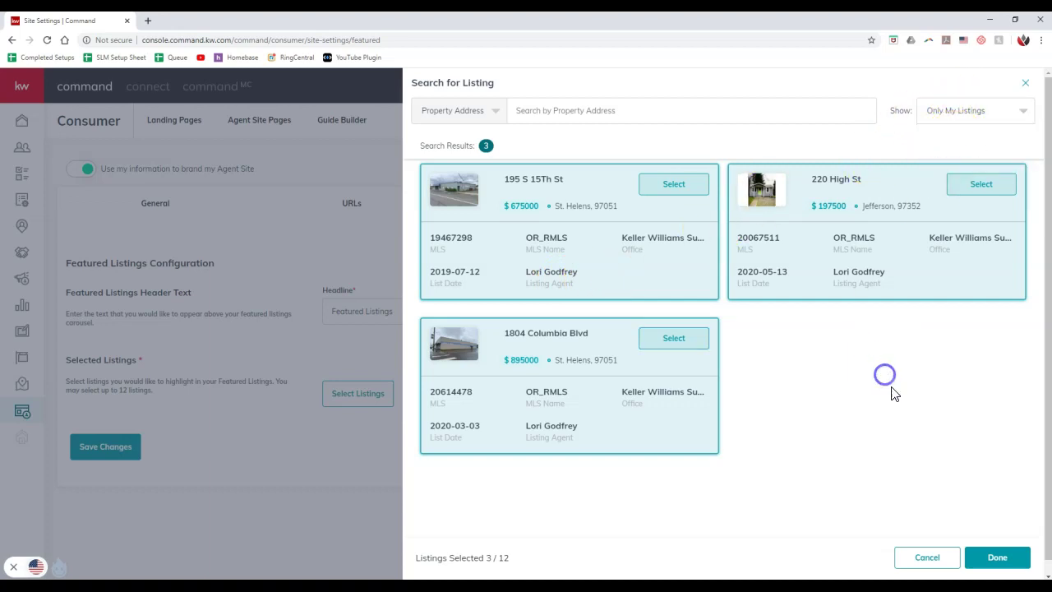
{"action": "left_click", "coordinate": [993, 559]}
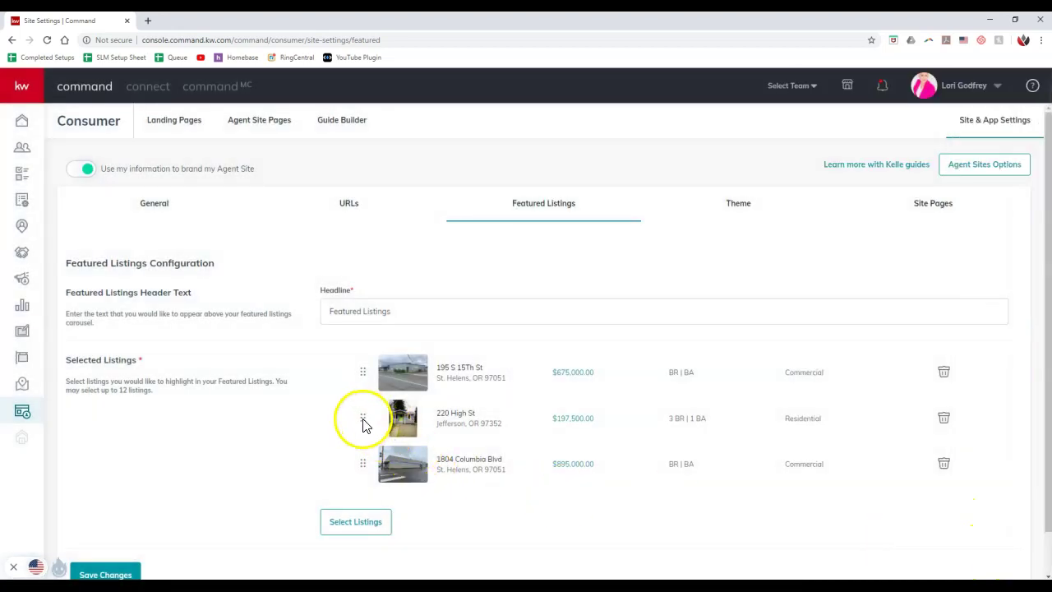
Move 220 High St to the top of the featured list, save, and open Agent Site Pages
{"action": "left_click_drag", "start_coordinate": [364, 421], "coordinate": [361, 380]}
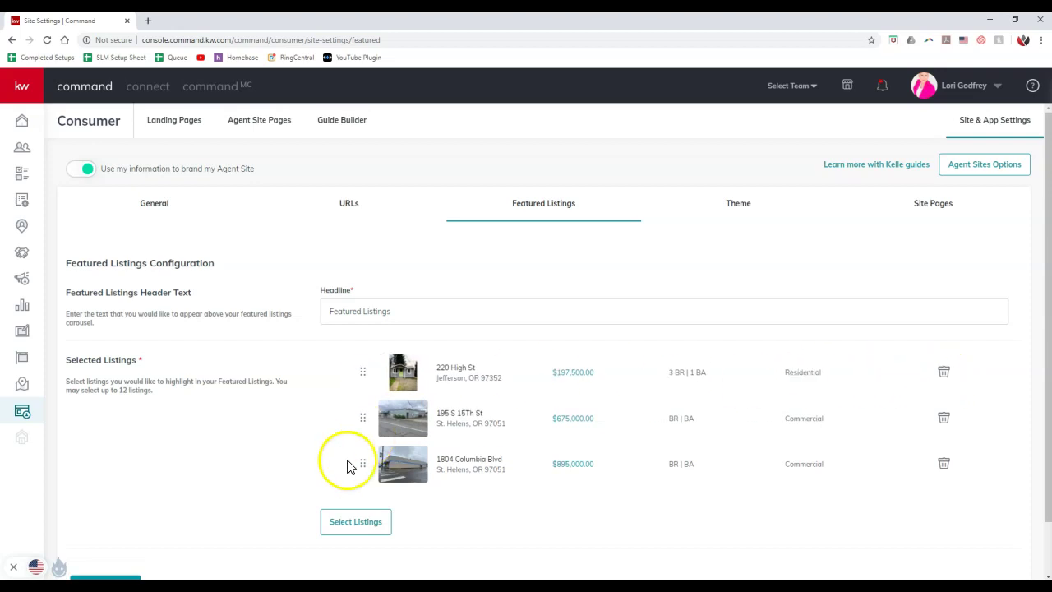
{"action": "scroll", "coordinate": [180, 489], "scroll_direction": "down", "scroll_amount": 1}
{"action": "left_click", "coordinate": [108, 533]}
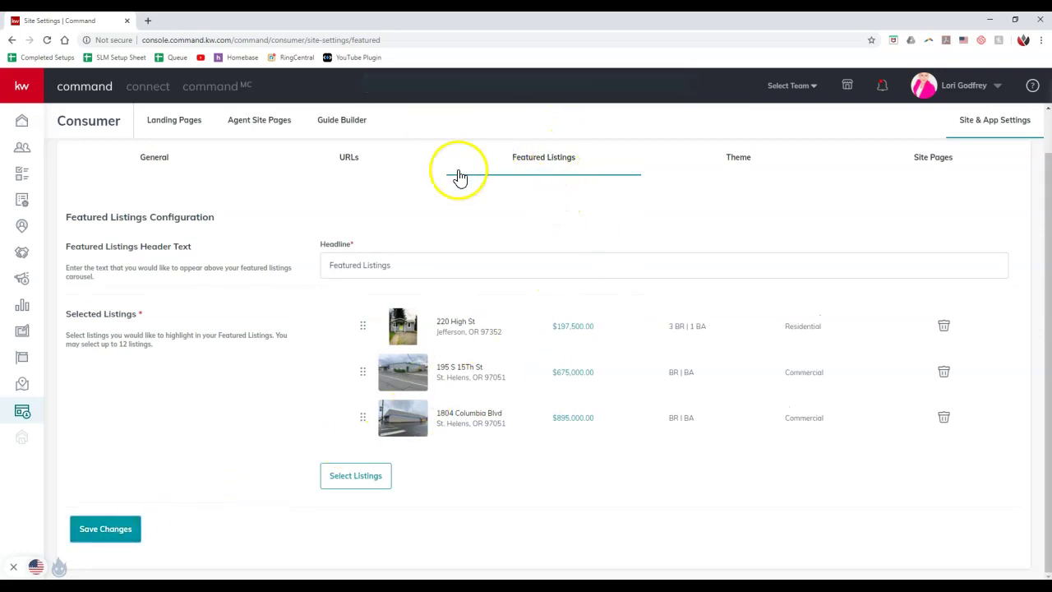
{"action": "left_click", "coordinate": [264, 123]}
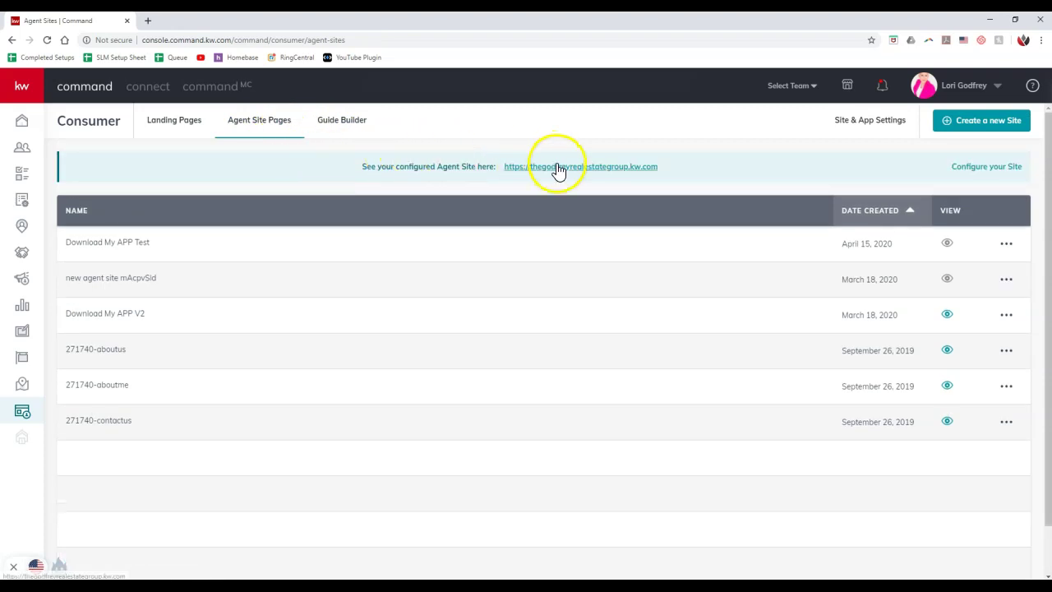
{"action": "left_click", "coordinate": [556, 169]}
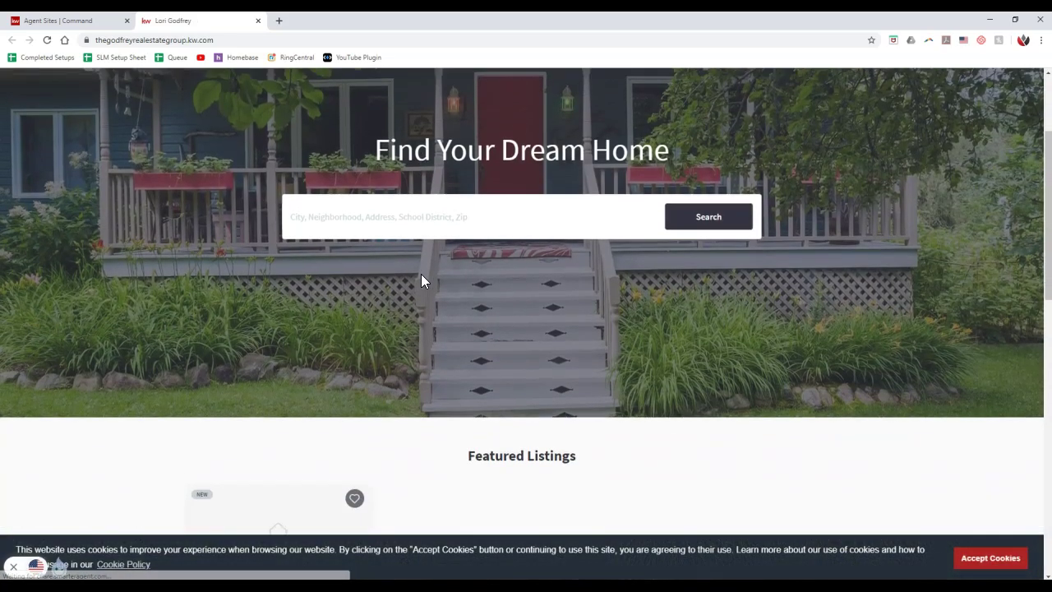
{"action": "scroll", "coordinate": [420, 280], "scroll_direction": "down", "scroll_amount": 3}
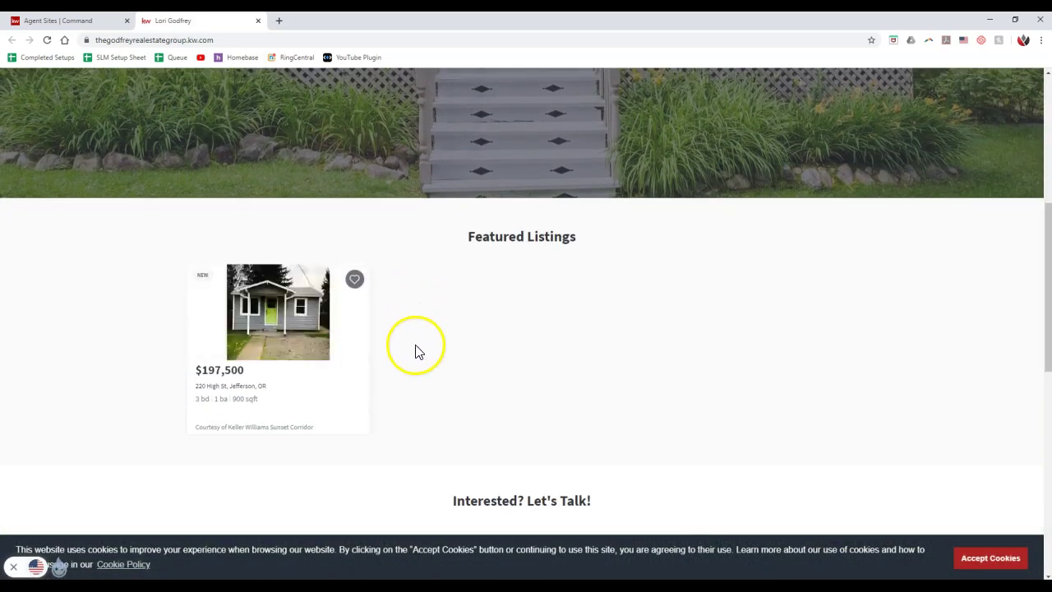
{"action": "scroll", "coordinate": [415, 352], "scroll_direction": "down", "scroll_amount": 1}
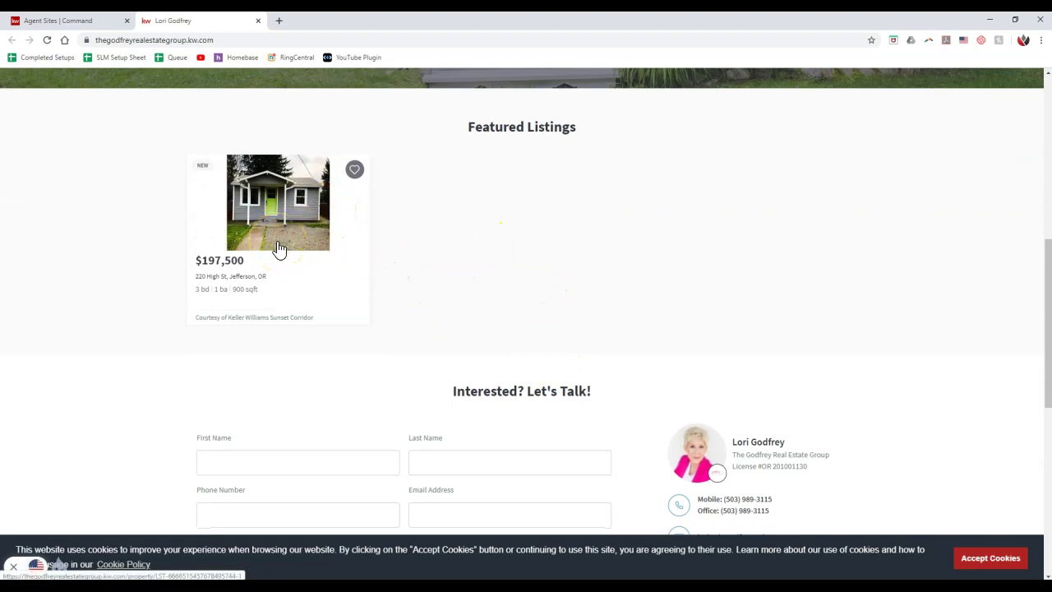
Close the live site and reopen Featured Listings settings to review the saved order
{"action": "left_click", "coordinate": [258, 22]}
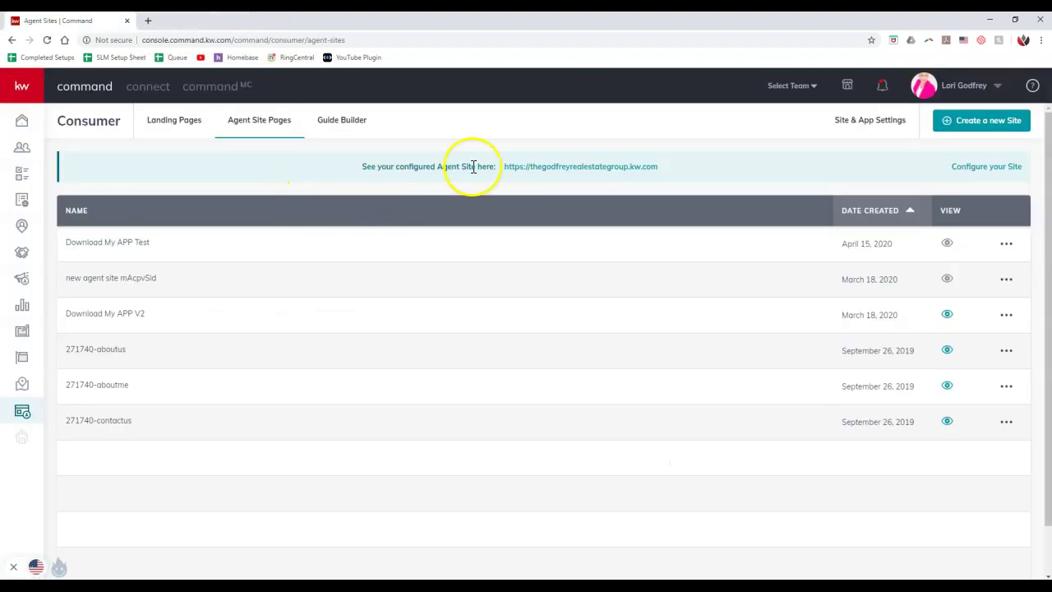
{"action": "left_click", "coordinate": [864, 118]}
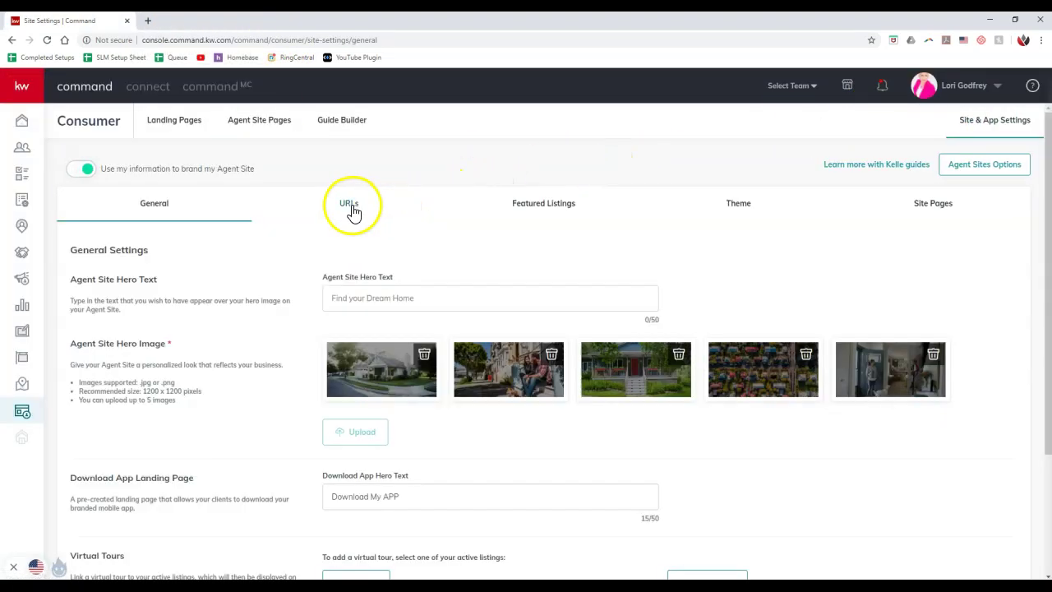
{"action": "left_click", "coordinate": [569, 205]}
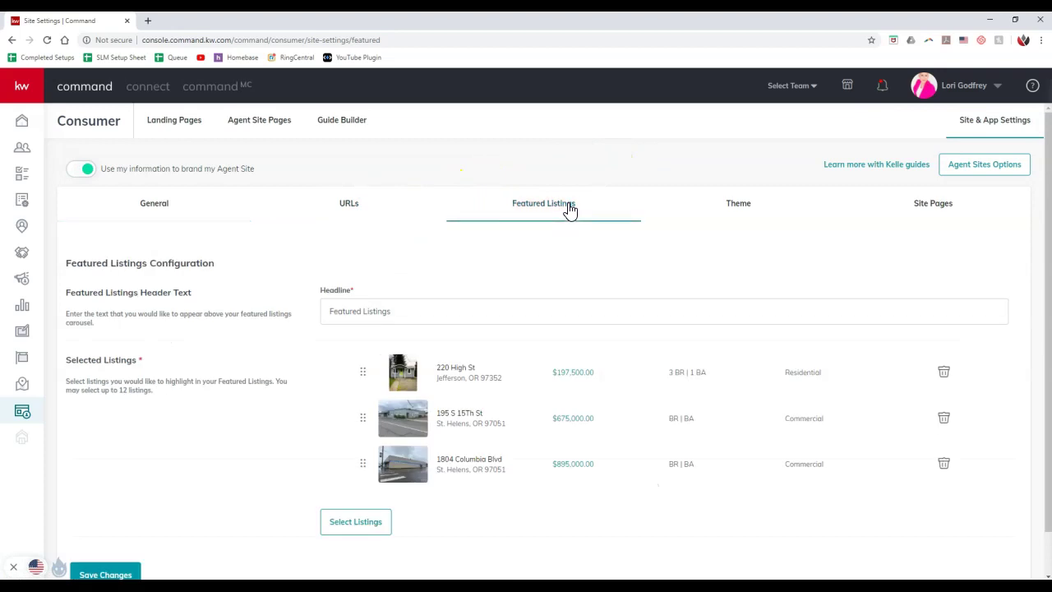
{"action": "scroll", "coordinate": [542, 255], "scroll_direction": "down", "scroll_amount": 1}
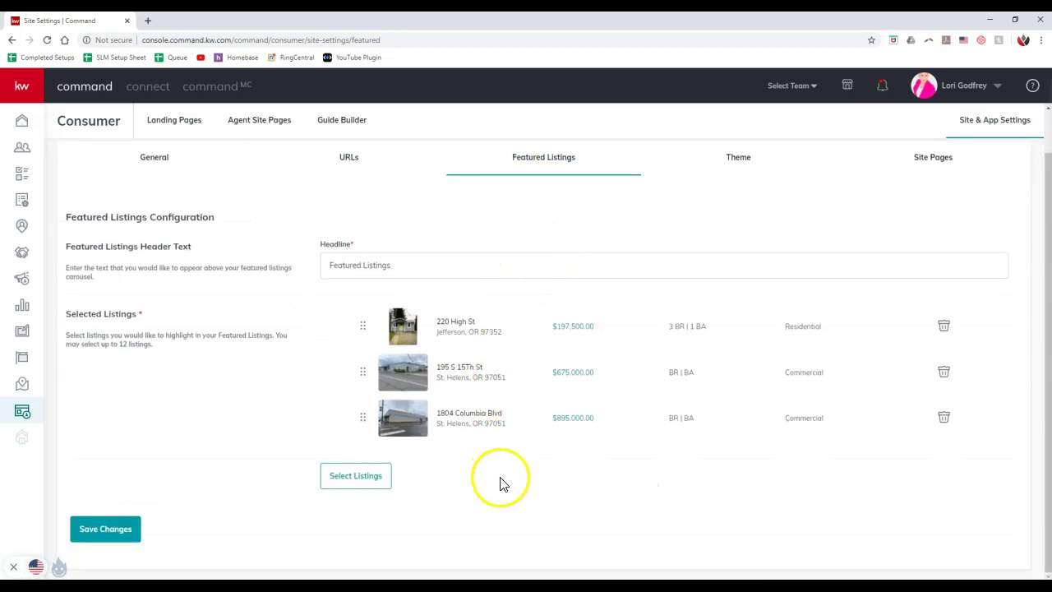